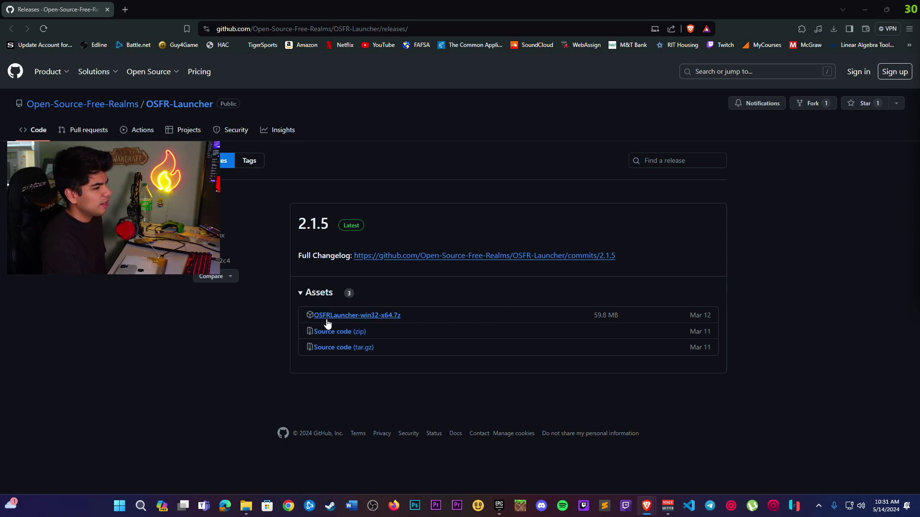
click(377, 317)
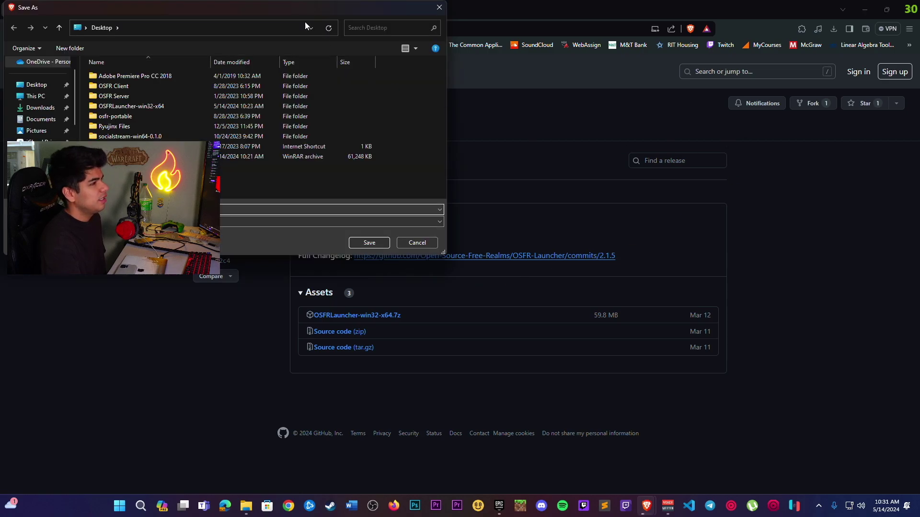
mouse_move(462, 48)
mouse_down()
mouse_move(688, 93)
mouse_move(619, 93)
mouse_up()
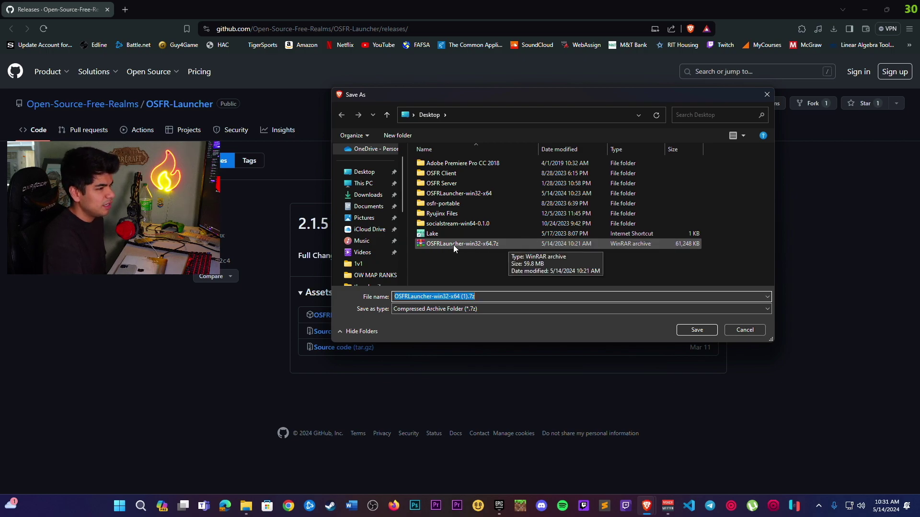
- Cancel saving a duplicate archive, then close Brave and the launcher files window
click(766, 94)
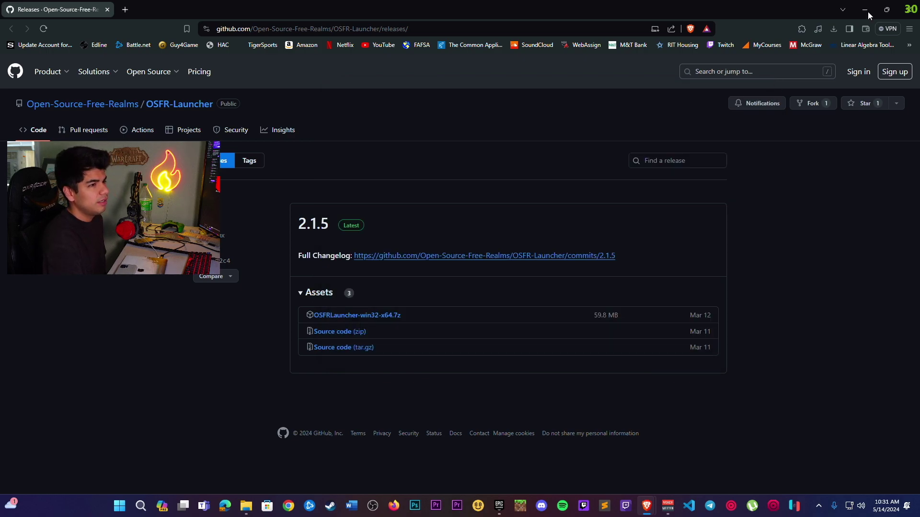
click(907, 6)
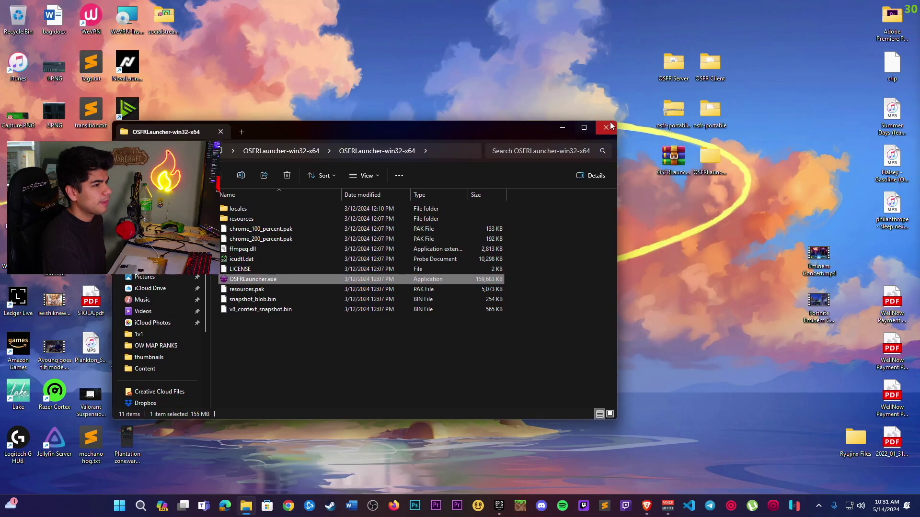
click(606, 127)
- Start Extract All on the OSFRLauncher .7z archive, cancel it, and place the extracted folder beside the archive
right_click(673, 161)
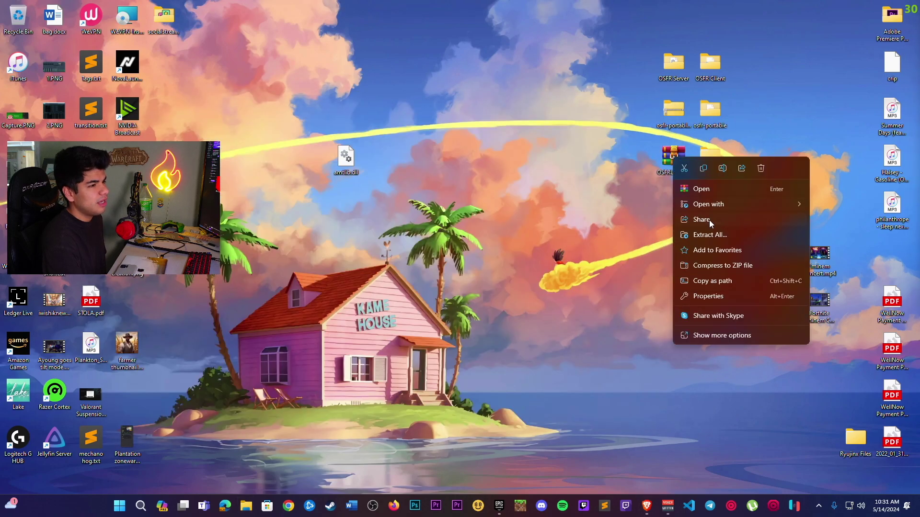
key(Escape)
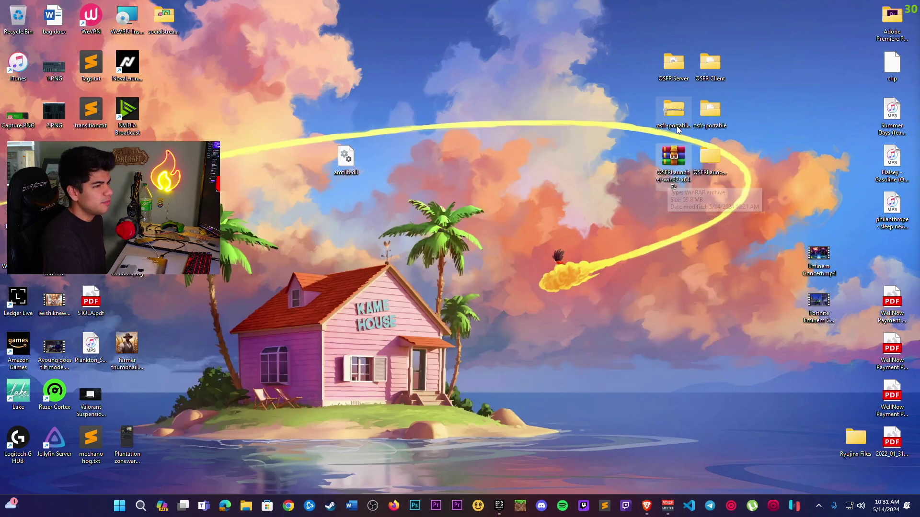
right_click(676, 161)
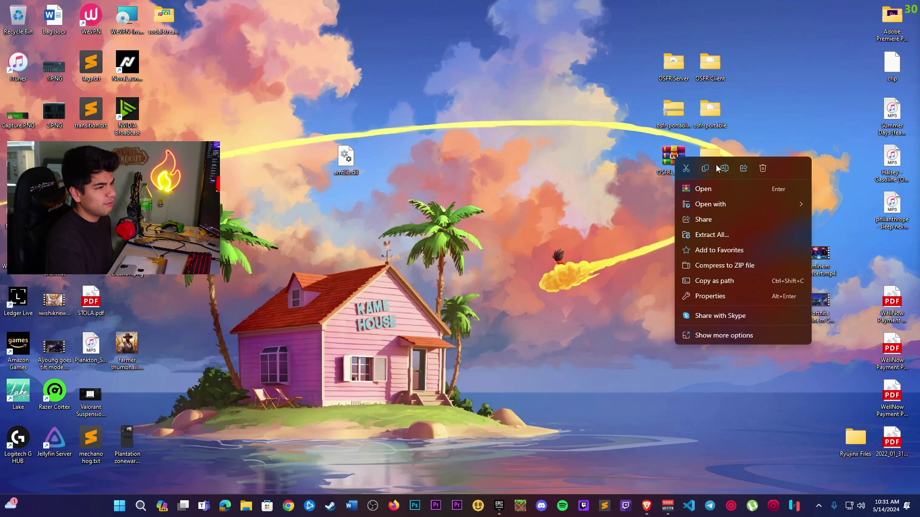
click(731, 223)
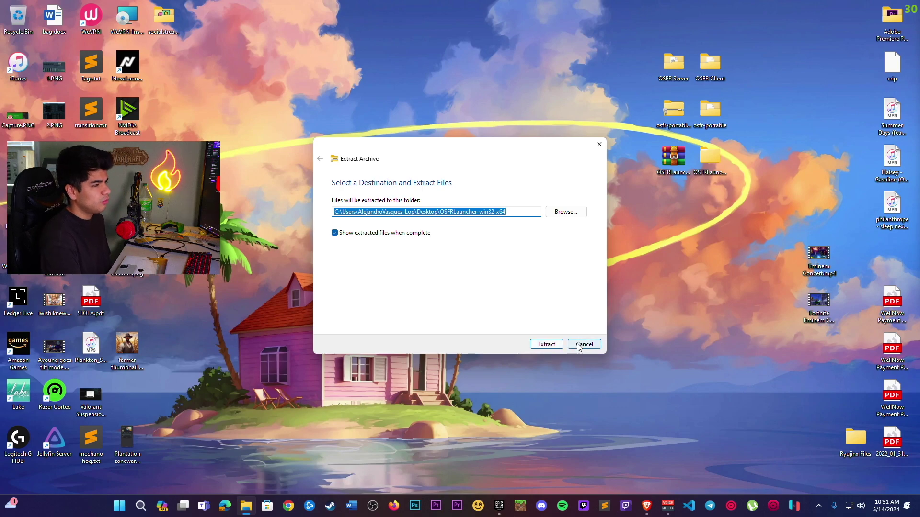
click(582, 344)
drag(711, 151, 743, 206)
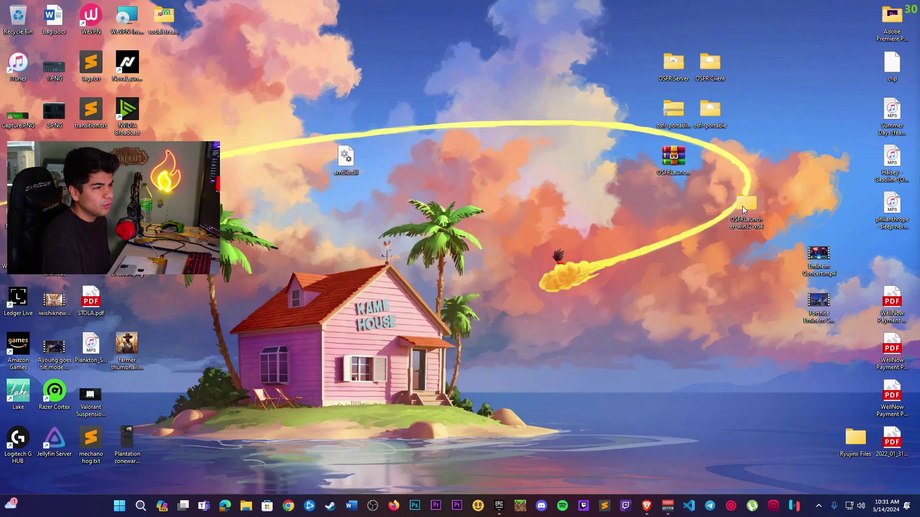
mouse_move(670, 244)
mouse_down()
mouse_move(680, 246)
mouse_move(721, 156)
mouse_up()
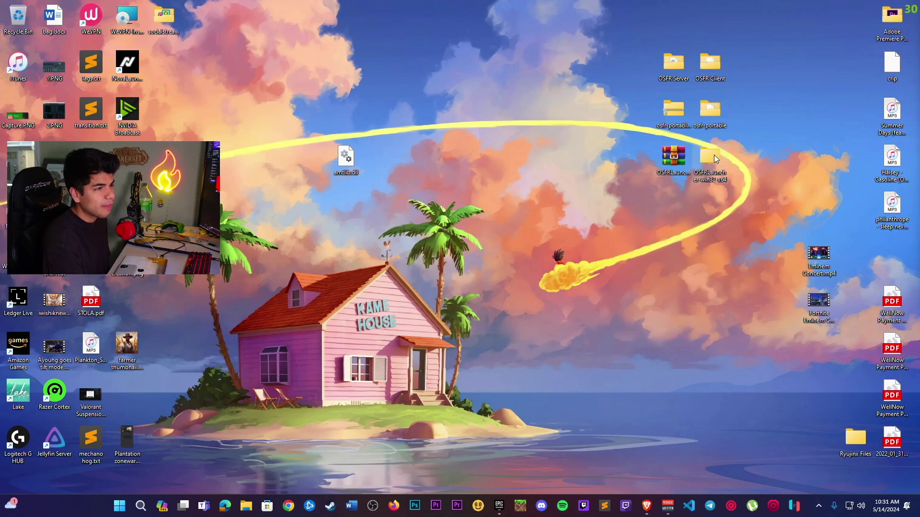
- Open the extracted OSFRLauncher-win32-x64 folder and its inner OSFRLauncher-win32-x64 folder
double_click(718, 154)
mouse_move(329, 137)
mouse_down()
mouse_move(444, 119)
mouse_move(527, 120)
mouse_move(503, 122)
mouse_up()
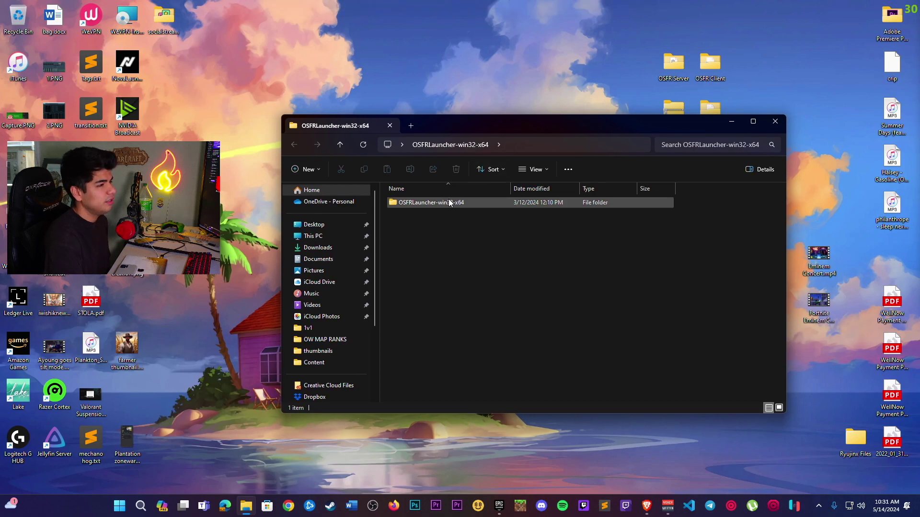
double_click(428, 208)
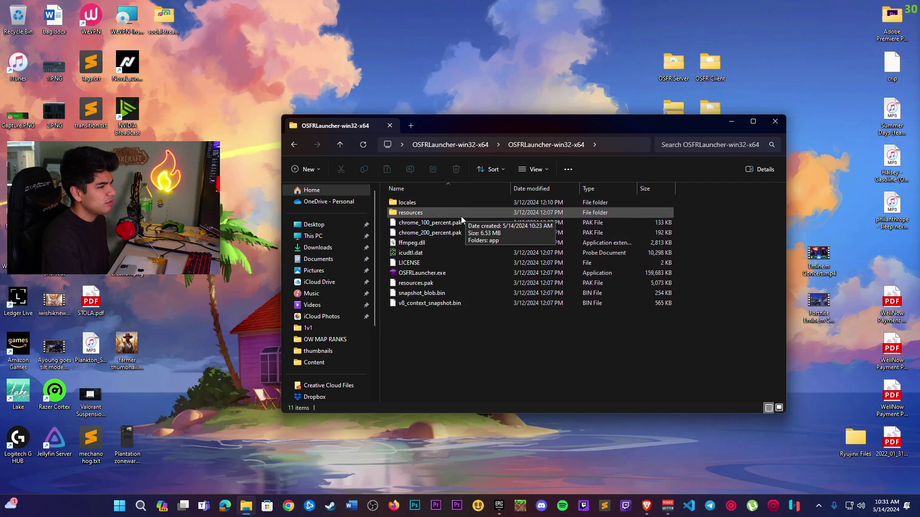
- Run OSFRLauncher.exe, bypassing the SmartScreen warning with More info and Run anyway
mouse_move(455, 274)
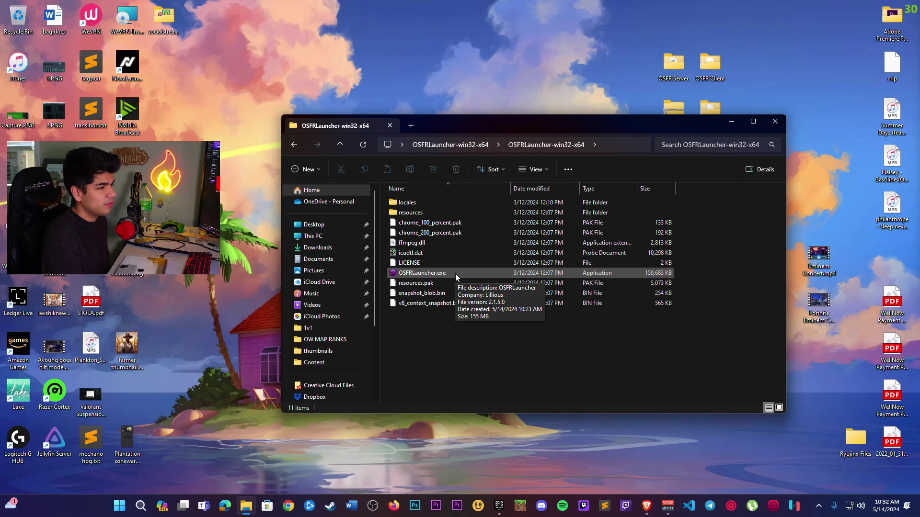
double_click(455, 274)
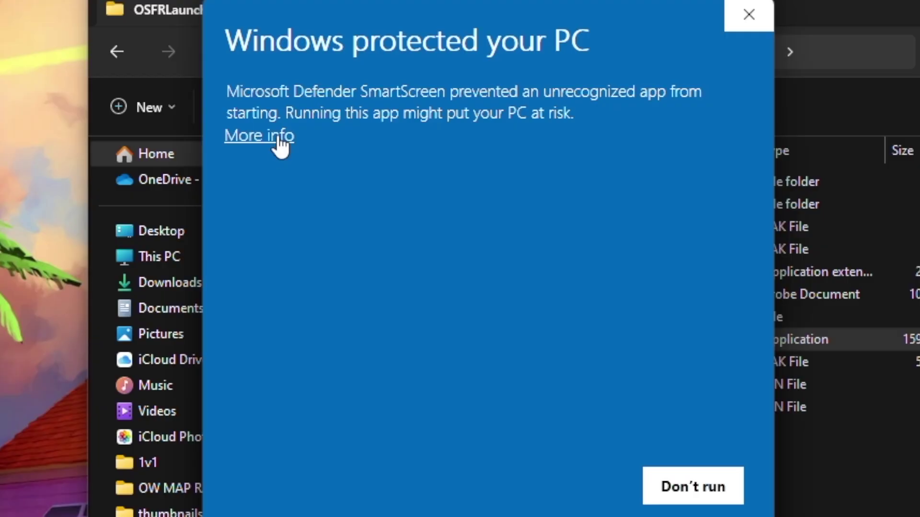
click(277, 136)
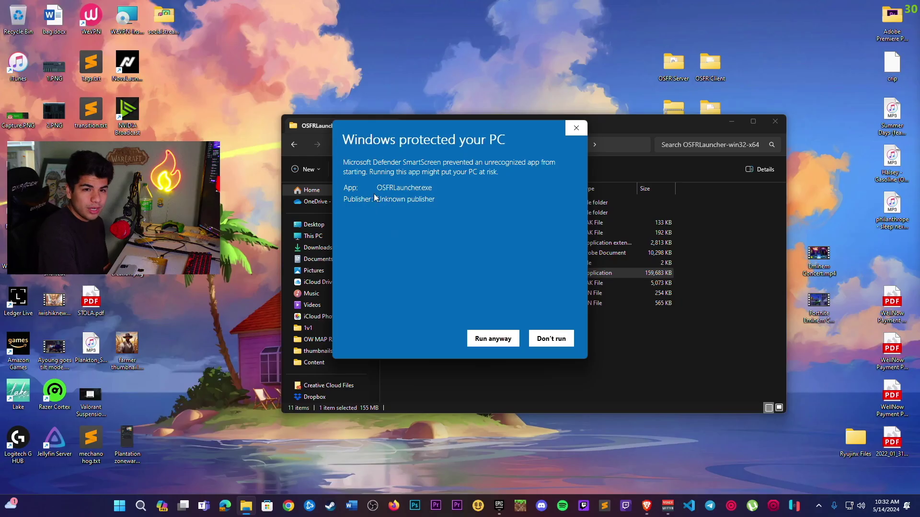
click(493, 339)
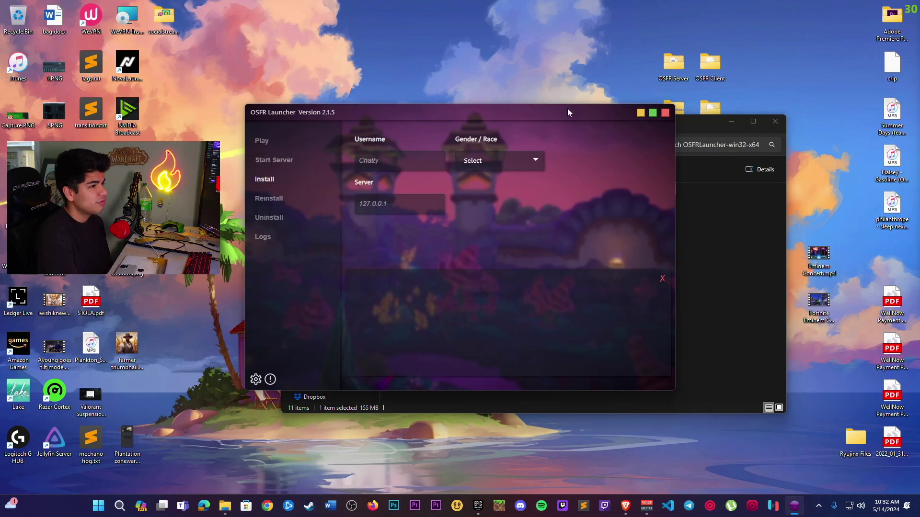
- Enter the character's username, choose Male Human, and confirm server 127.0.0.1
mouse_move(567, 108)
mouse_down()
mouse_move(580, 111)
mouse_move(579, 128)
mouse_up()
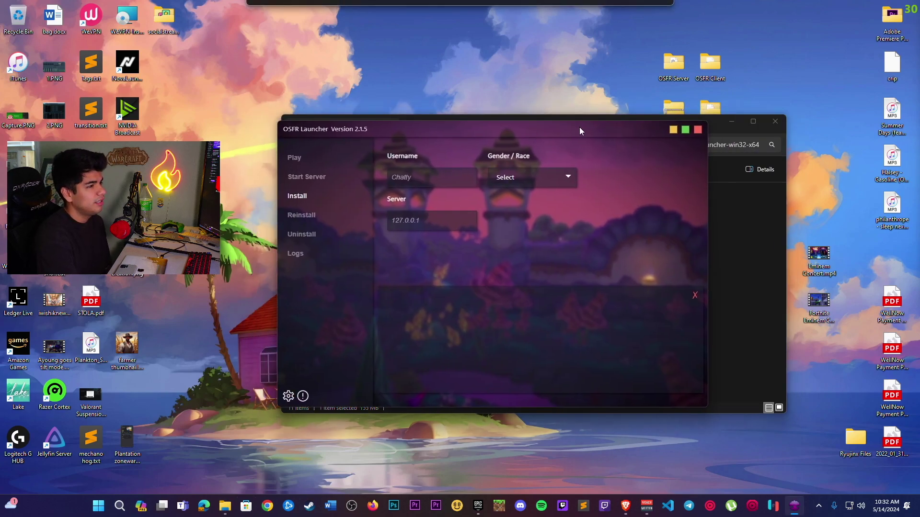
click(450, 184)
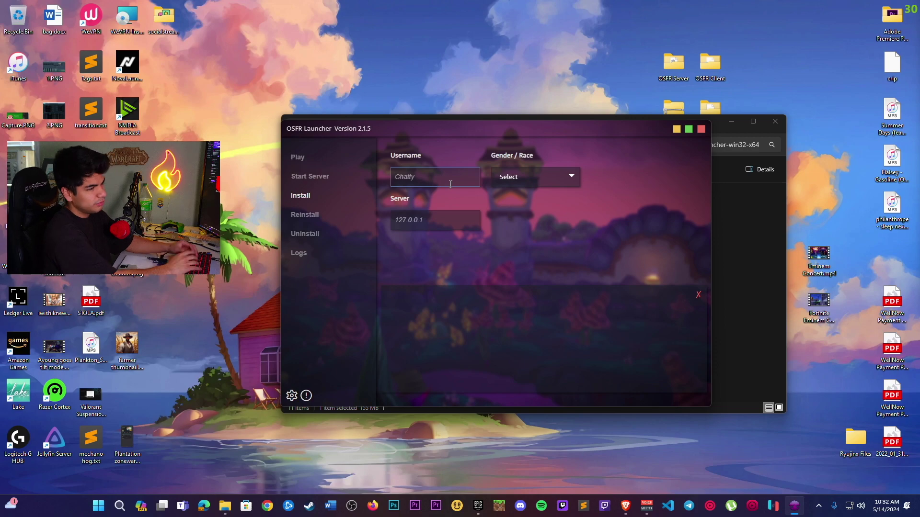
text(Jansolo)
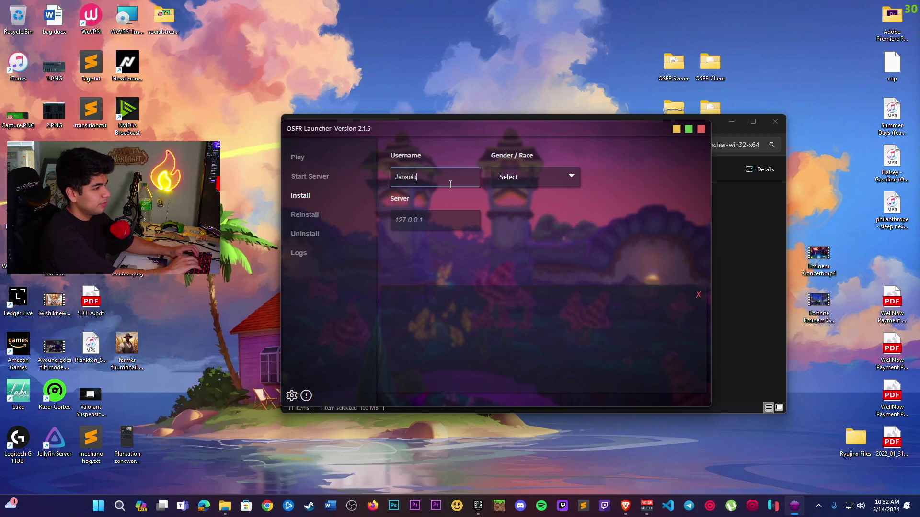
click(514, 184)
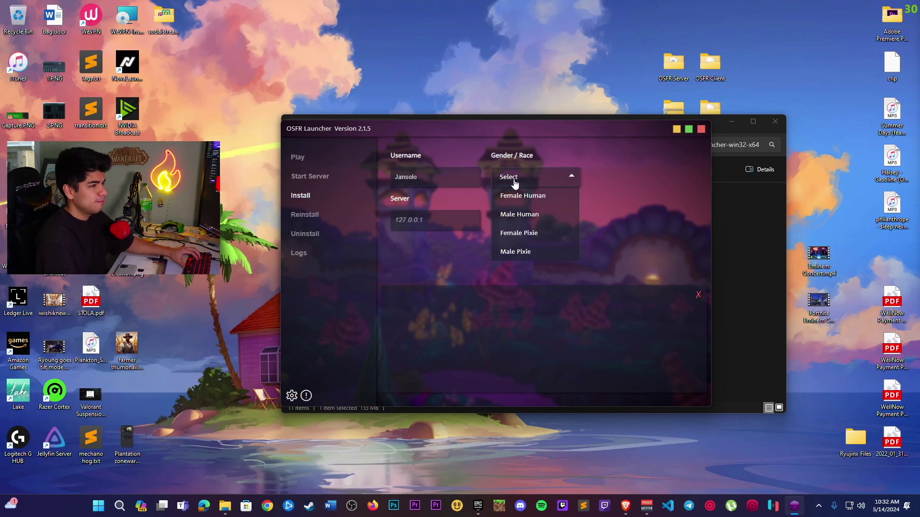
click(521, 214)
click(411, 220)
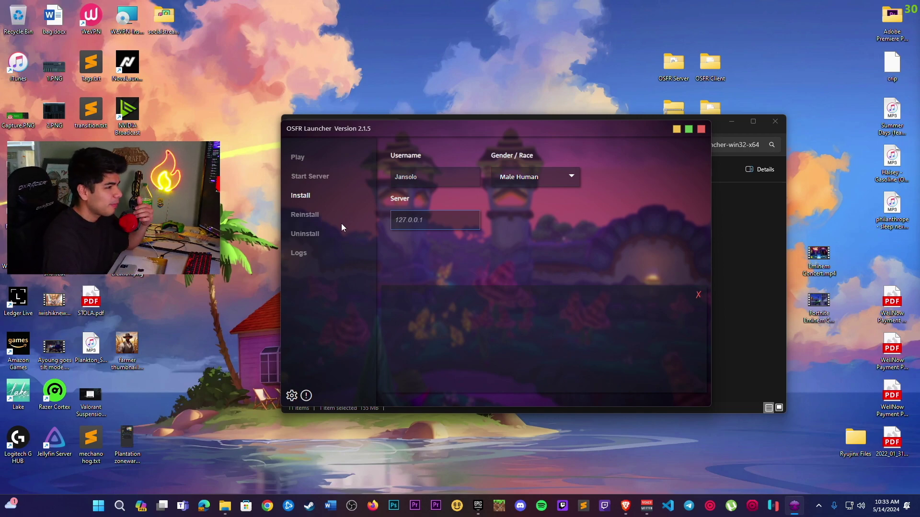
- Install the game client and server files via the Install button
click(312, 195)
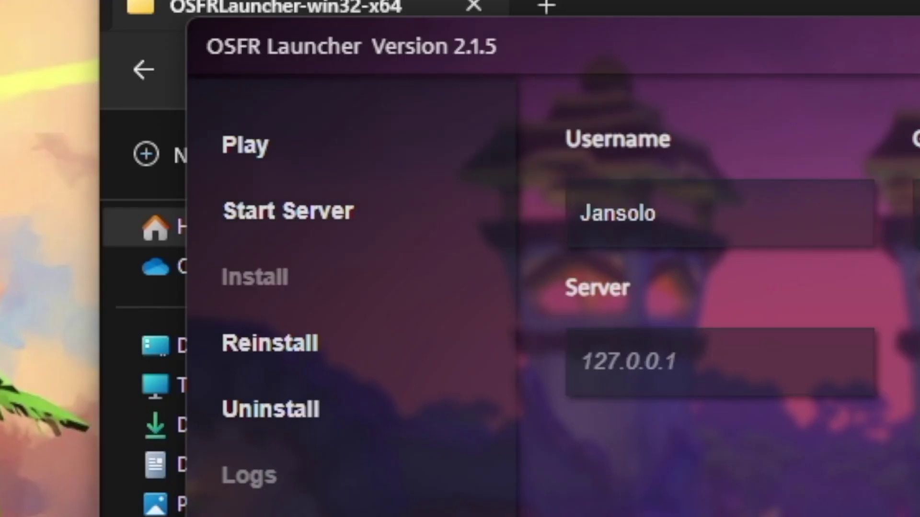
- Start the local server and allow it through Windows Firewall
click(288, 211)
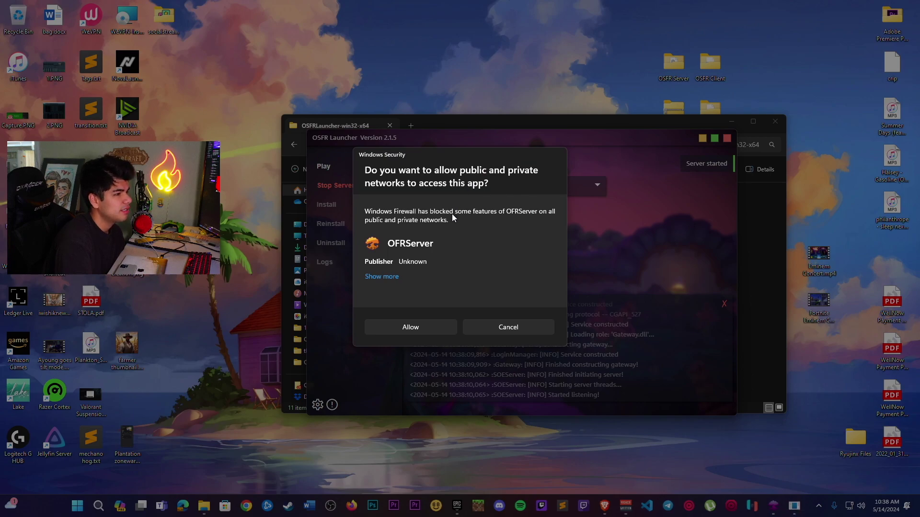
click(415, 321)
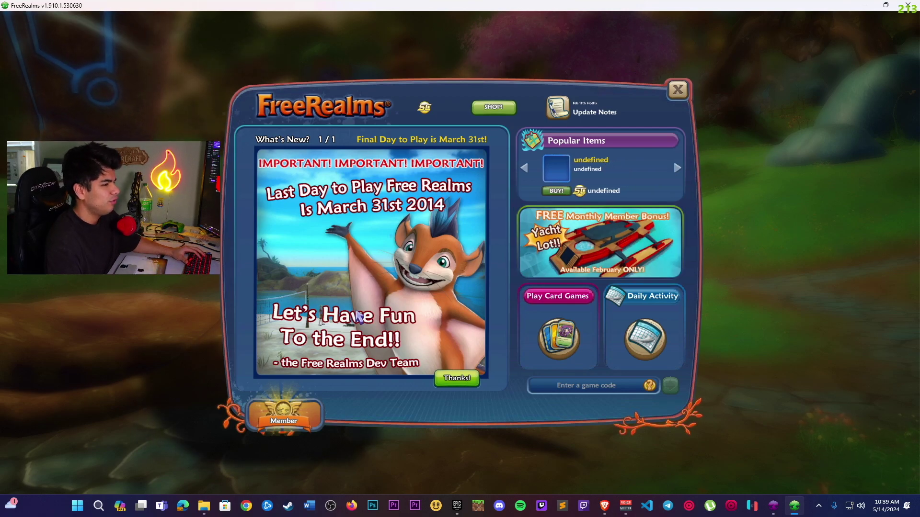
- Close the What's New window to reach the character in Sanctuary
click(678, 90)
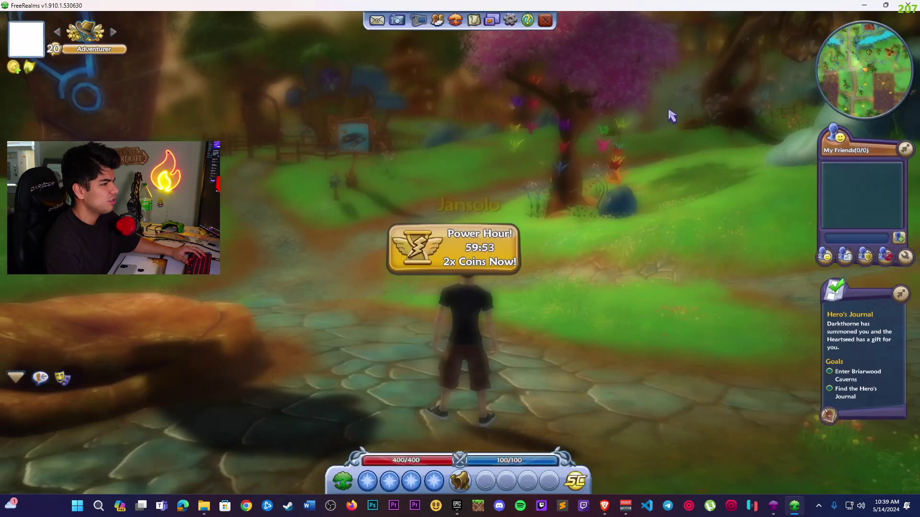
- Run the character with W along Sanctuary's cobblestone paths to the grass by a blue-roofed cottage
key(w)
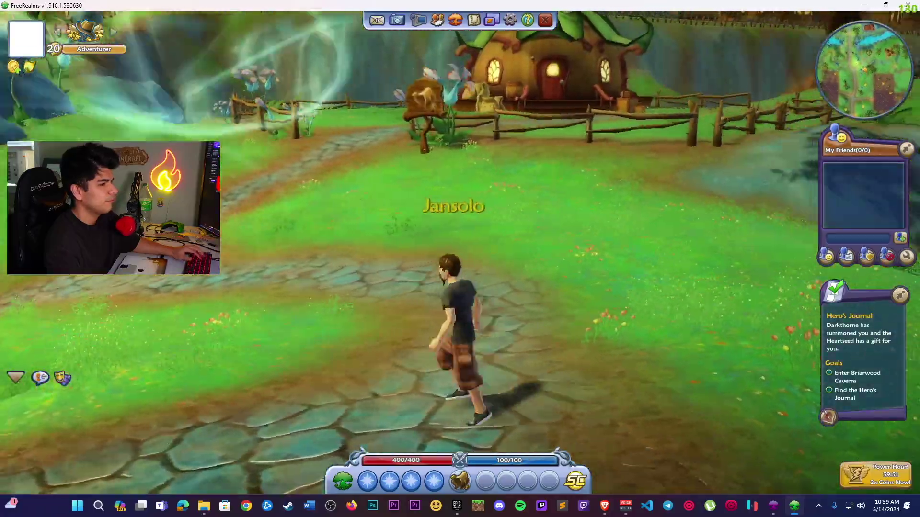
key(w)
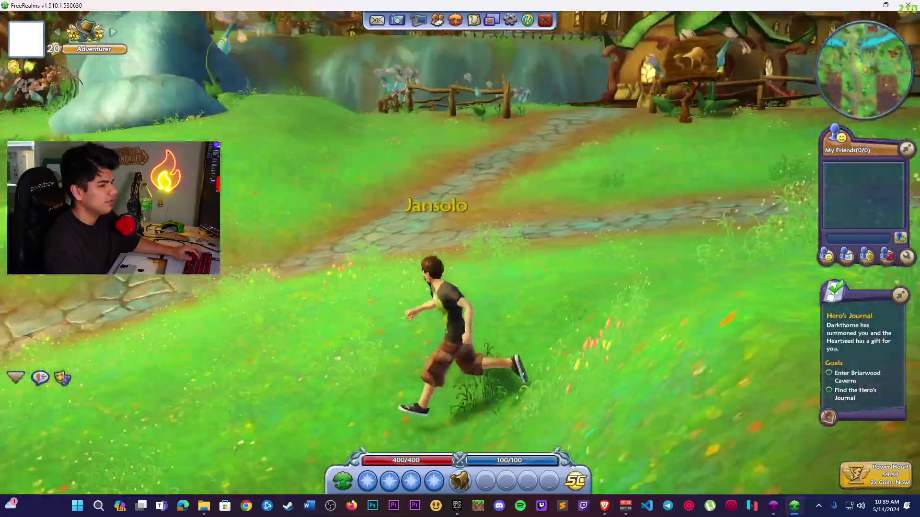
key(w)
key(w)
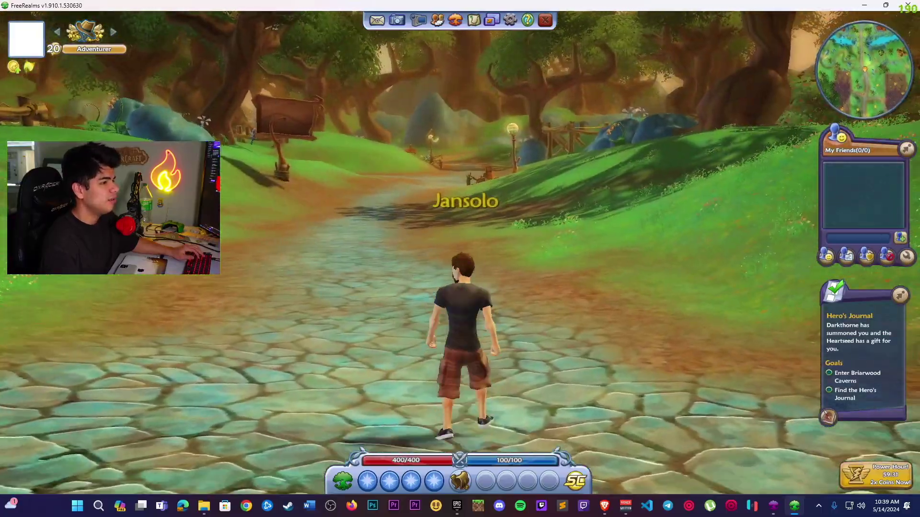
key(w)
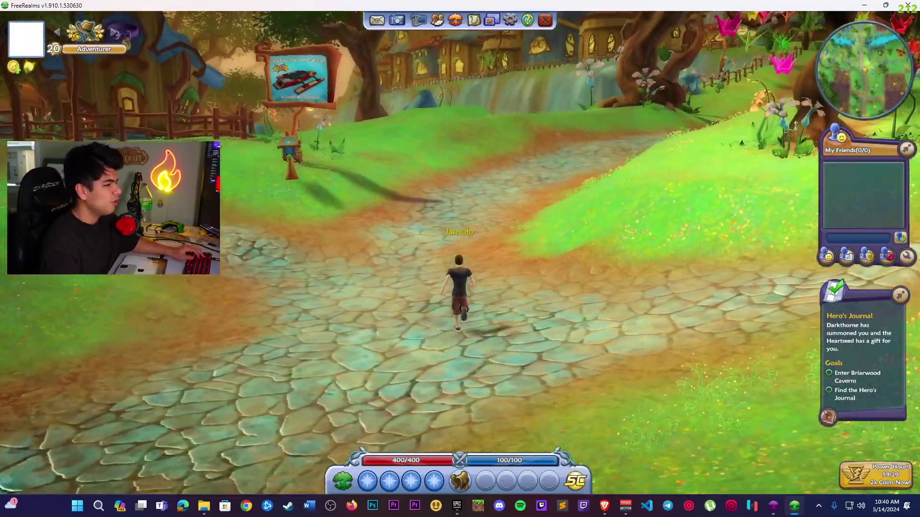
key(w)
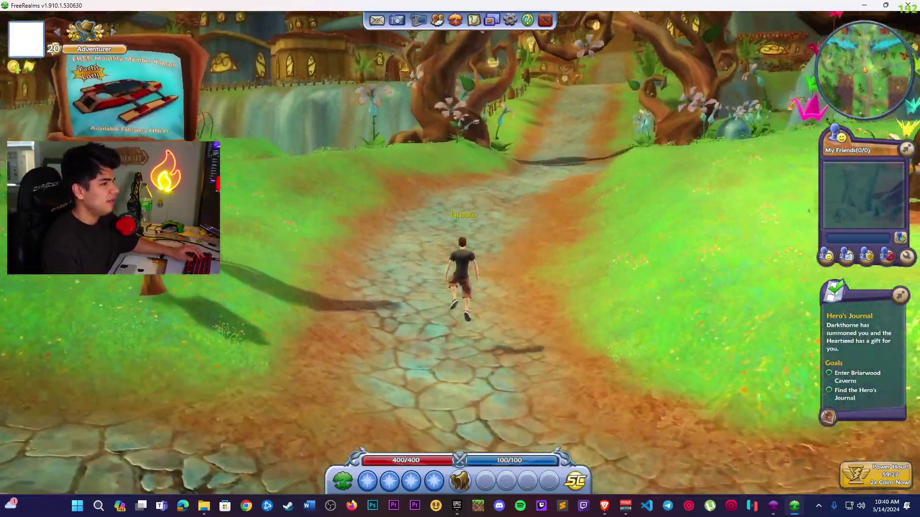
key(w)
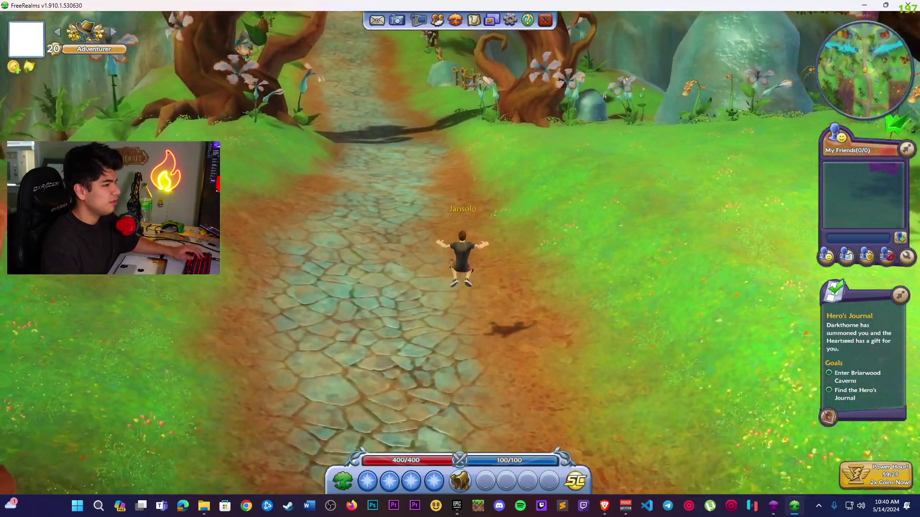
key(w)
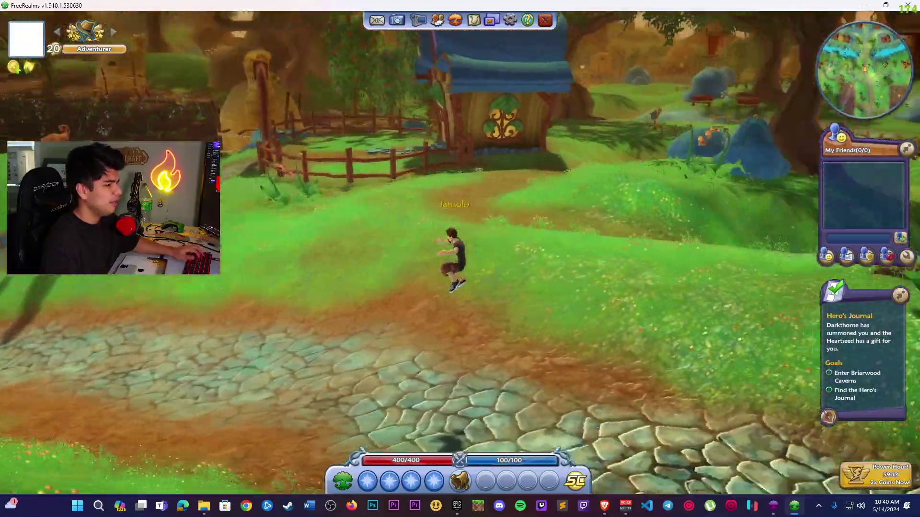
- Open the world map with M to view Sunstone Valley and markers
key(m)
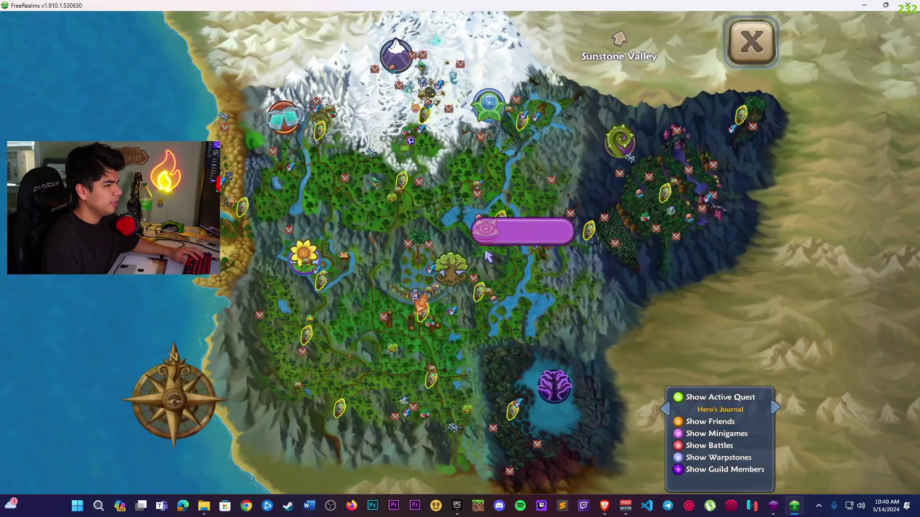